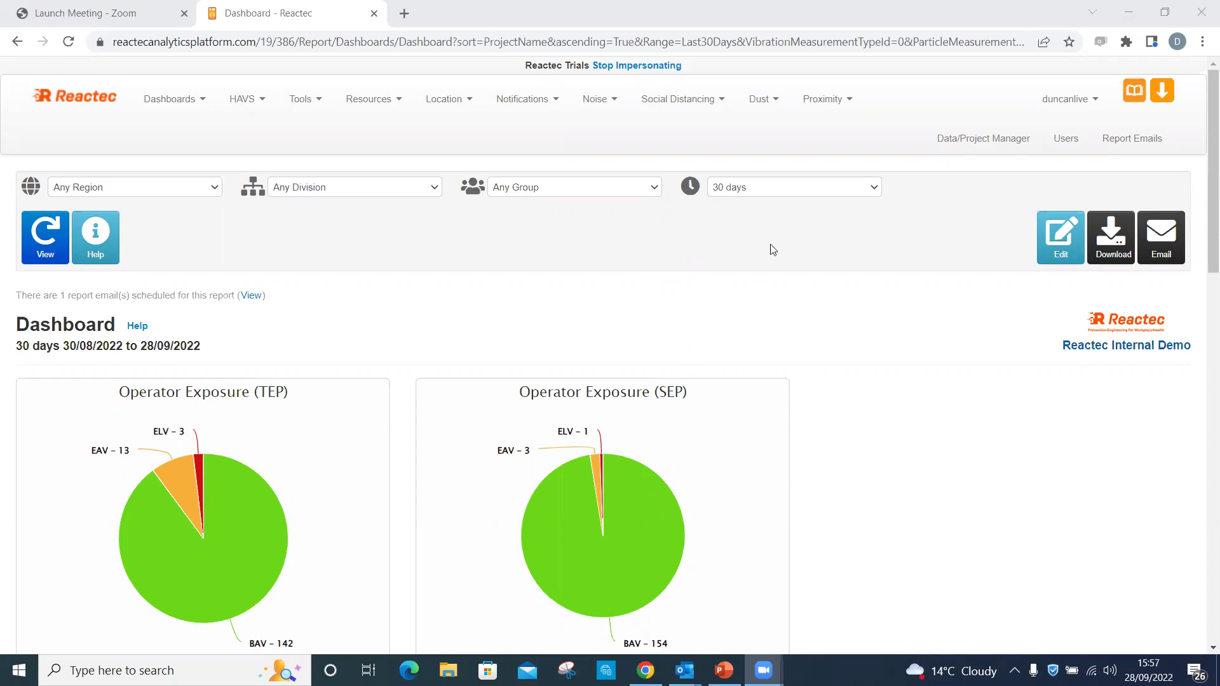
# Go to the Users list and start an empty Create User form.
pyautogui.click(1059, 135)
pyautogui.click(1058, 135)
pyautogui.click(267, 245)
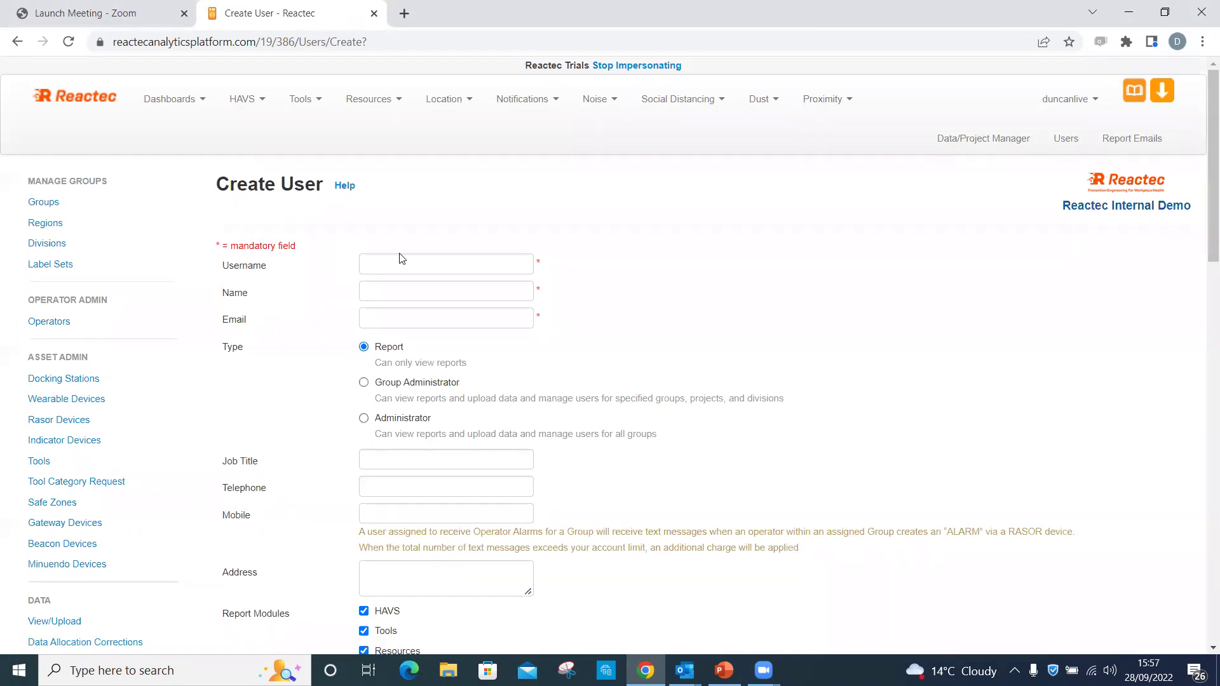
# Fill the Username, Name and Email fields with the new user's username, full name and e-mail address.
pyautogui.click(378, 267)
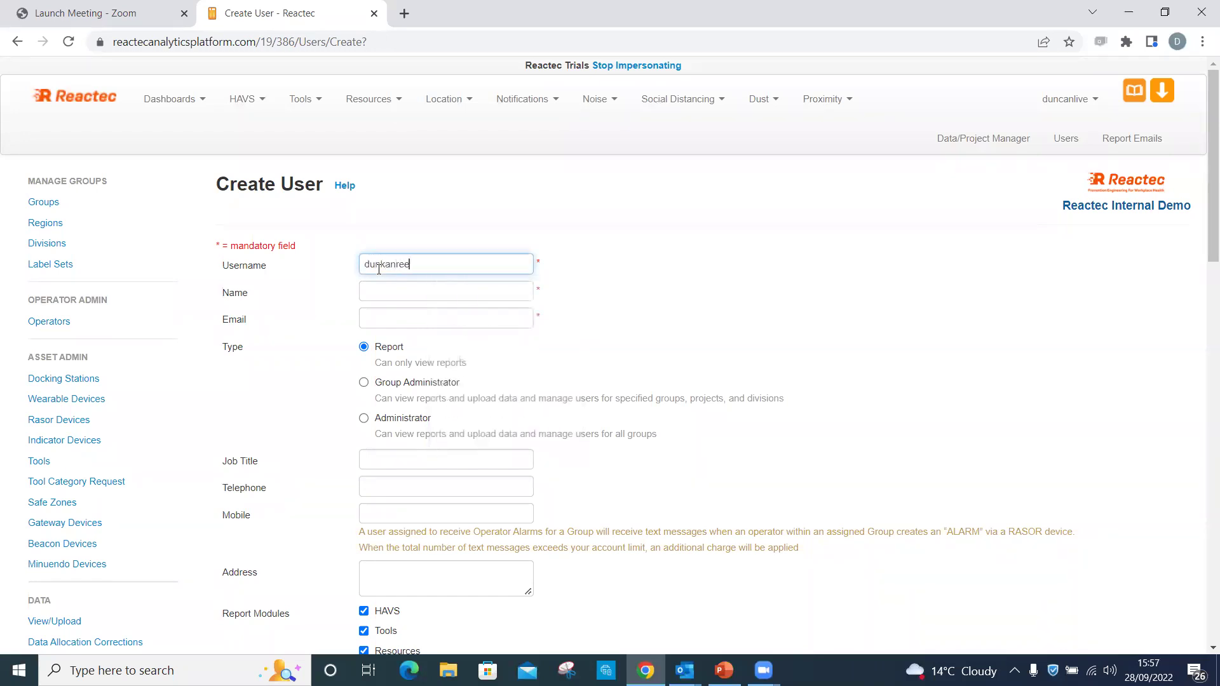
pyautogui.press('Tab')
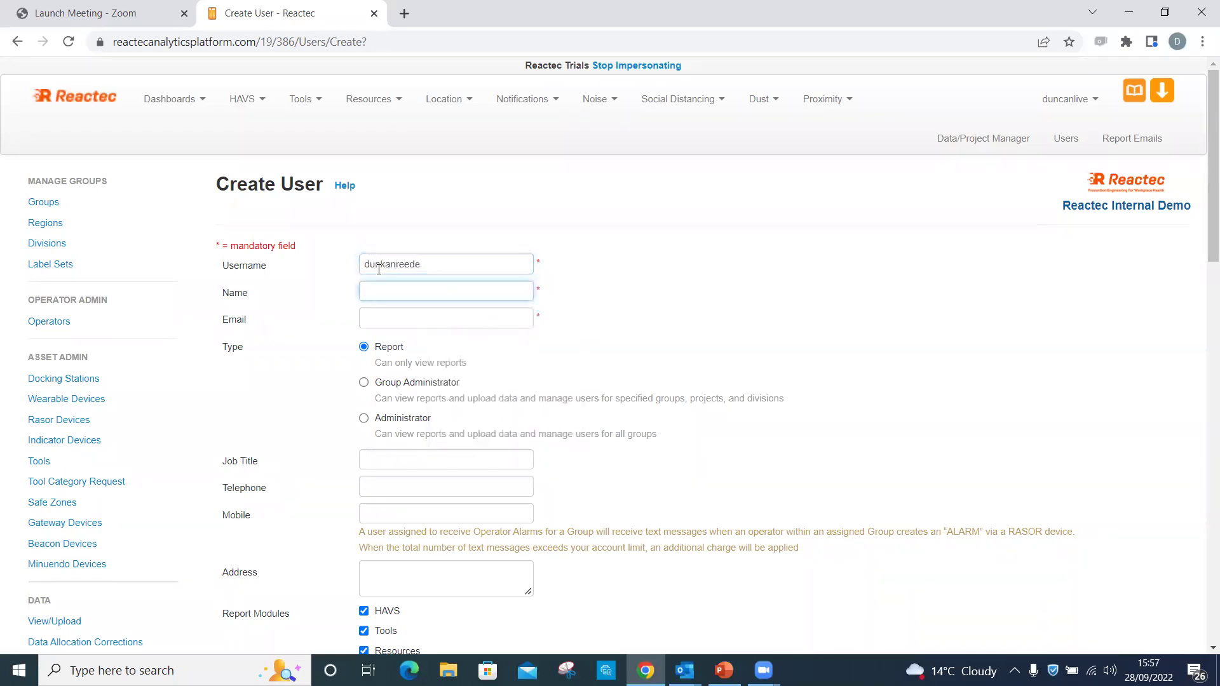
pyautogui.press('Tab')
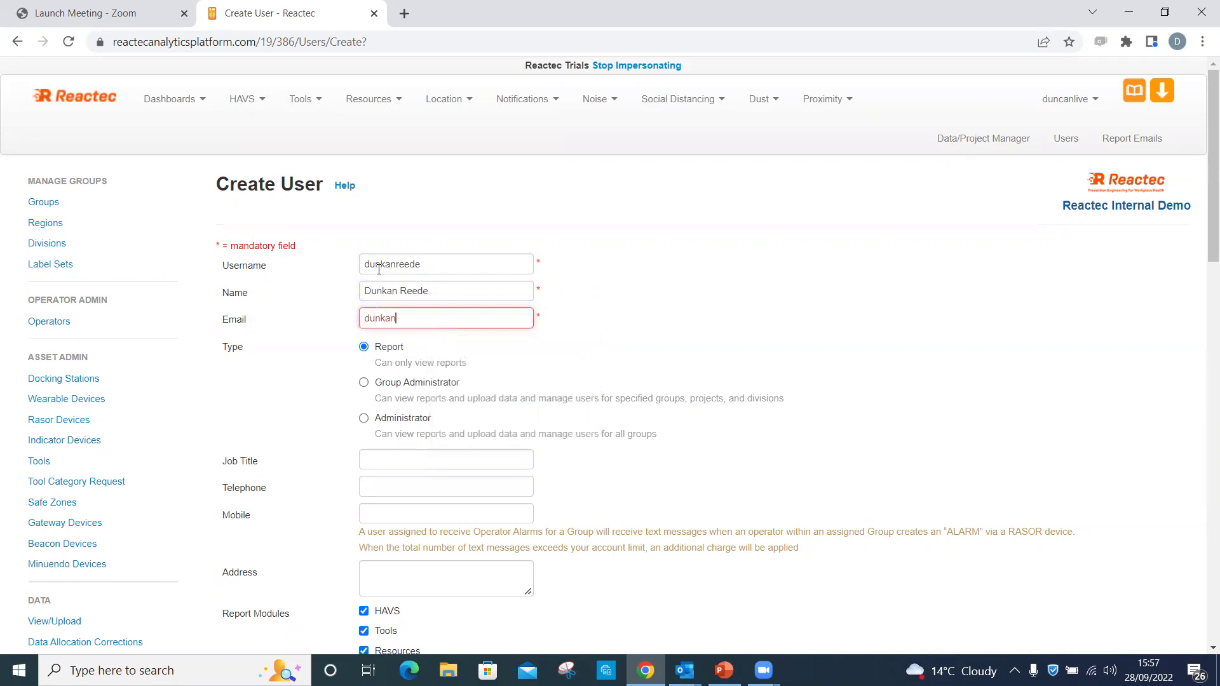
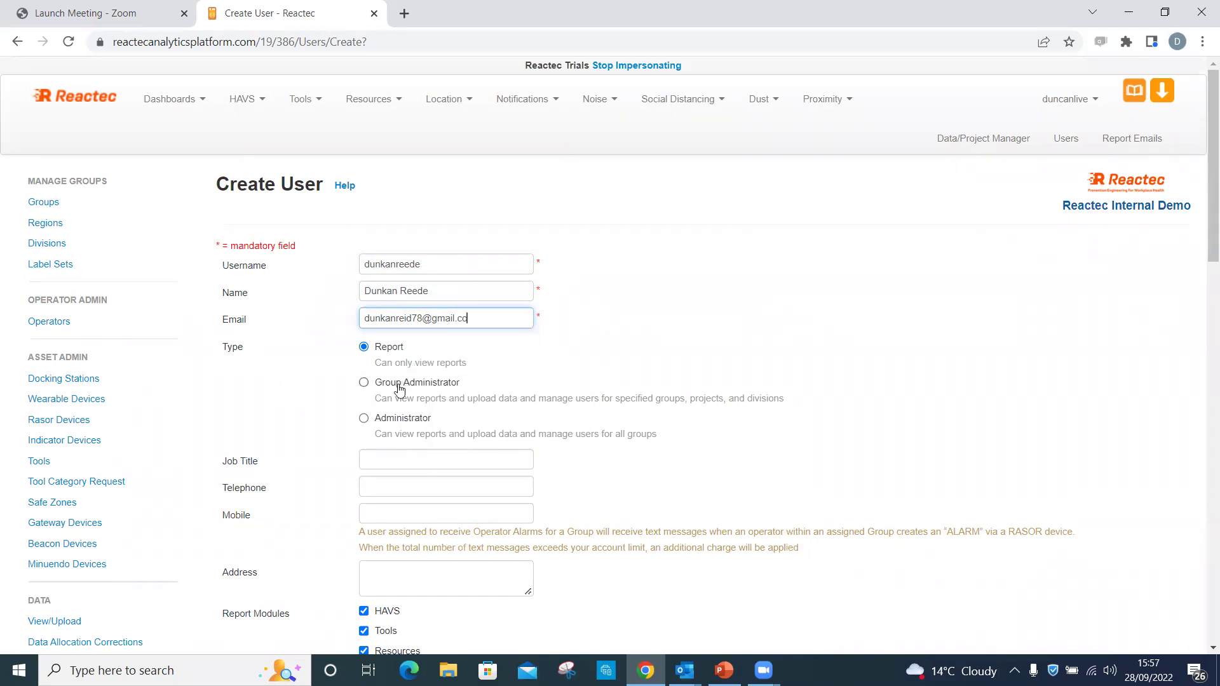
# Set the role to Group Administrator for the first listed group, Ireland region and Fettling Bay division.
pyautogui.click(364, 382)
pyautogui.click(439, 440)
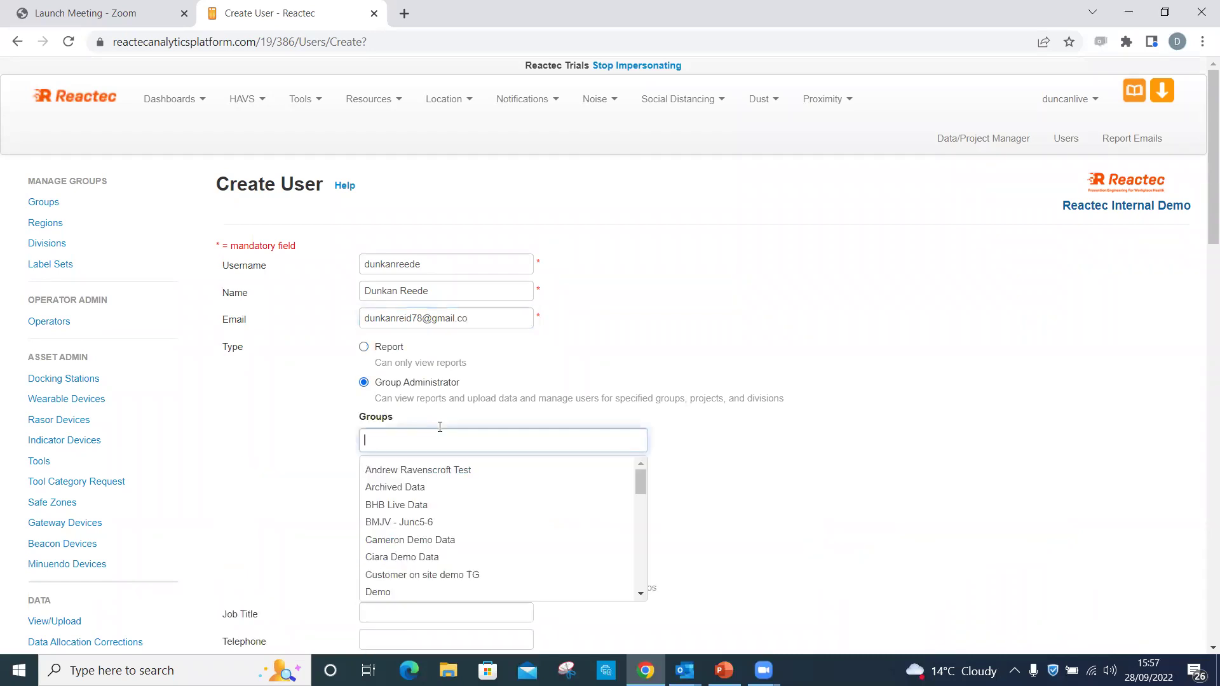
pyautogui.click(438, 472)
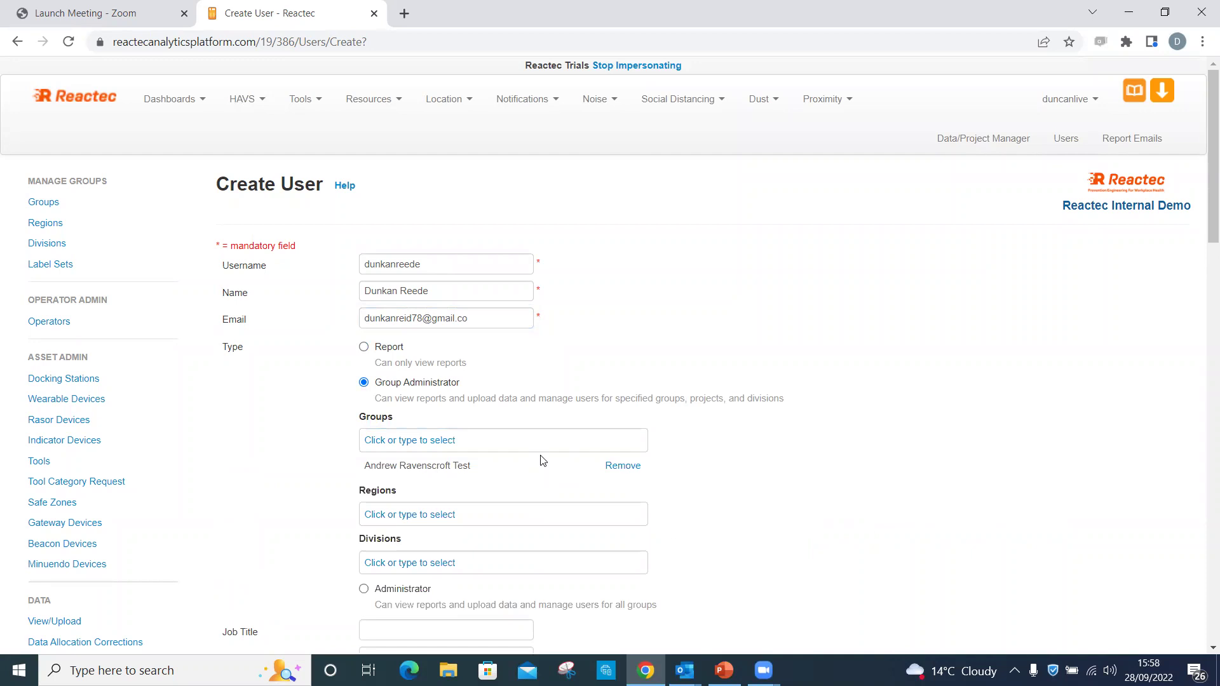
pyautogui.click(496, 512)
pyautogui.click(469, 541)
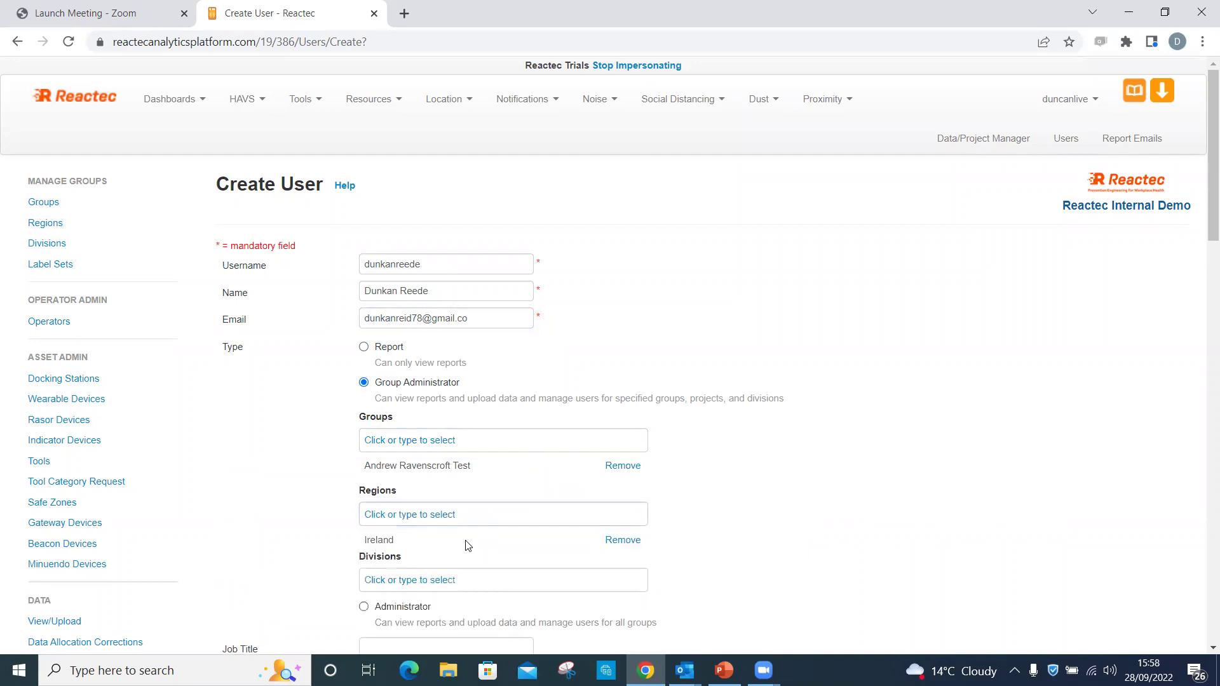
pyautogui.click(457, 577)
pyautogui.click(432, 602)
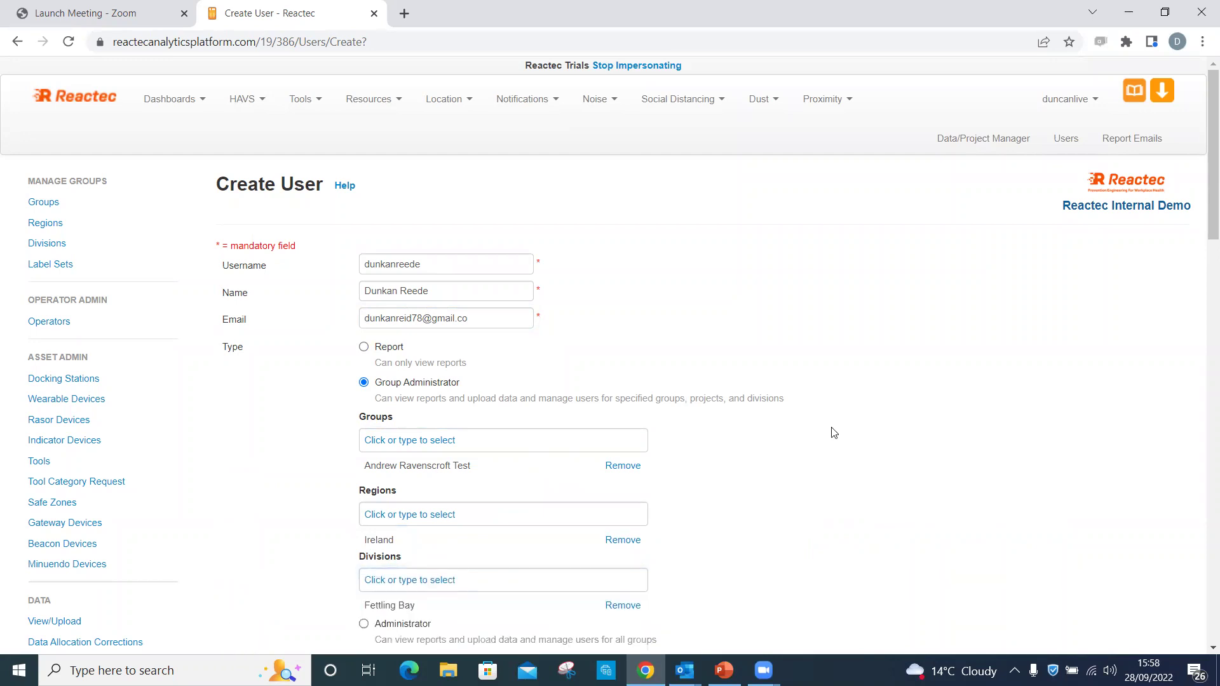
pyautogui.moveTo(1204, 208); pyautogui.dragTo(1192, 338)
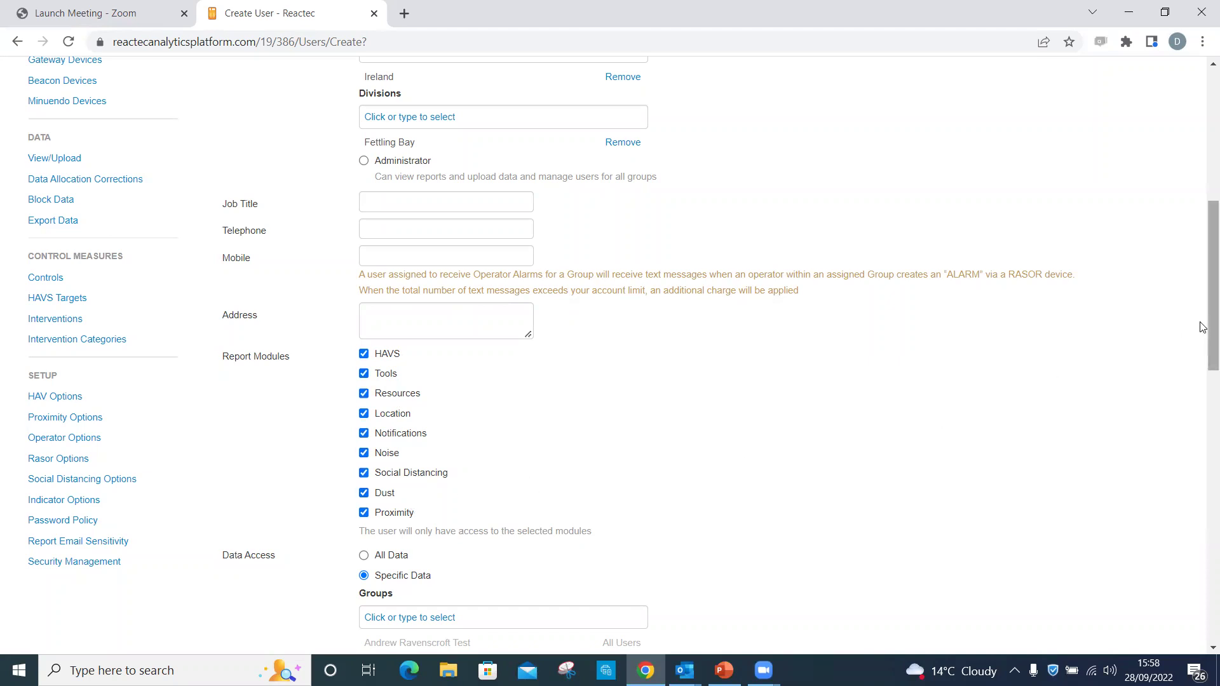
# Under Specific Data, choose BHB Live Data, the Ireland region and the Fettling Bay division.
pyautogui.moveTo(1203, 327); pyautogui.dragTo(1201, 291)
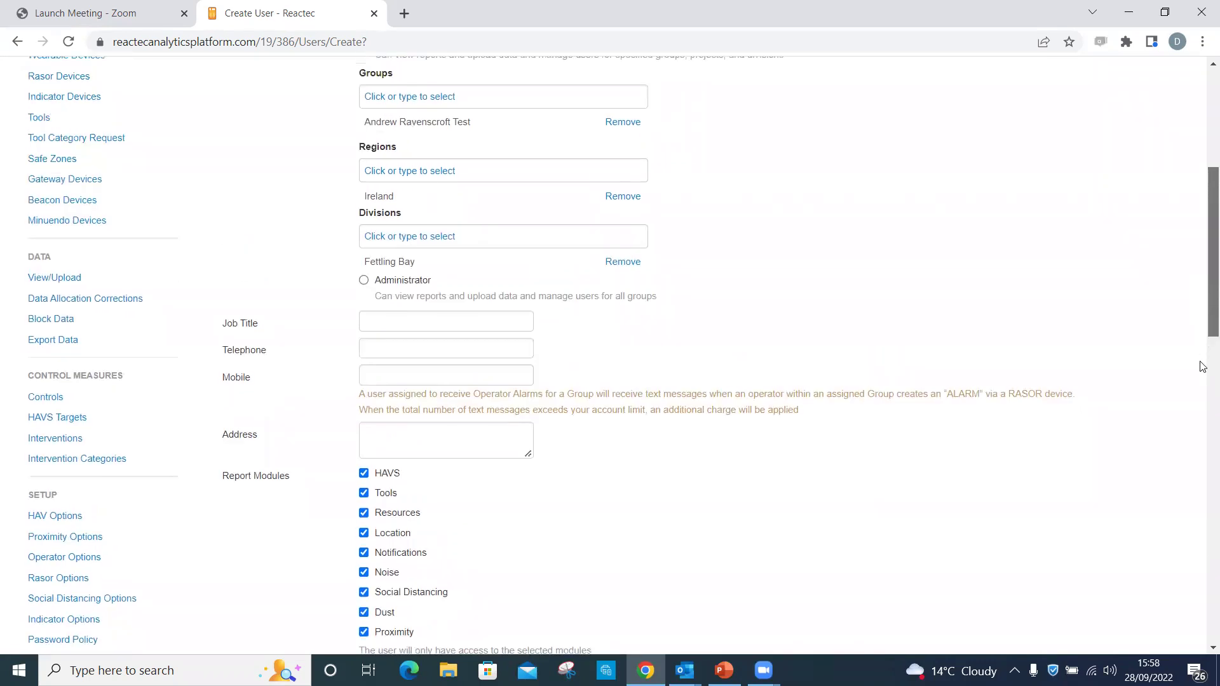
pyautogui.scroll(-4, 870, 398)
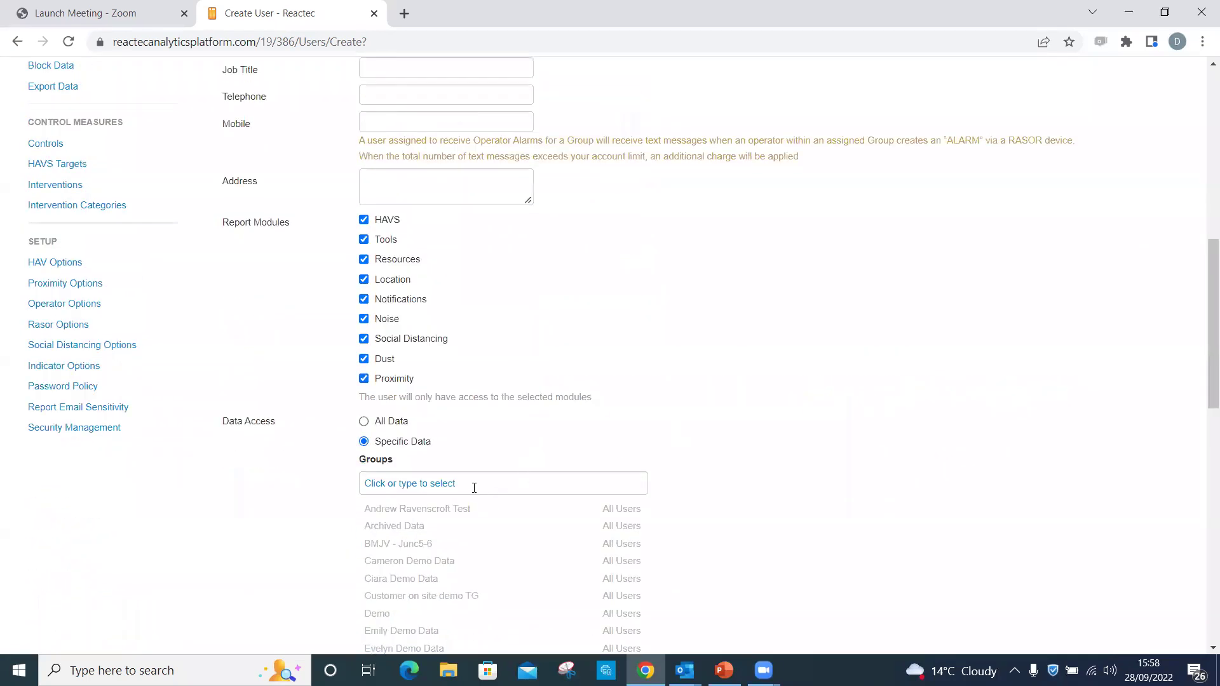
pyautogui.click(474, 487)
pyautogui.click(465, 511)
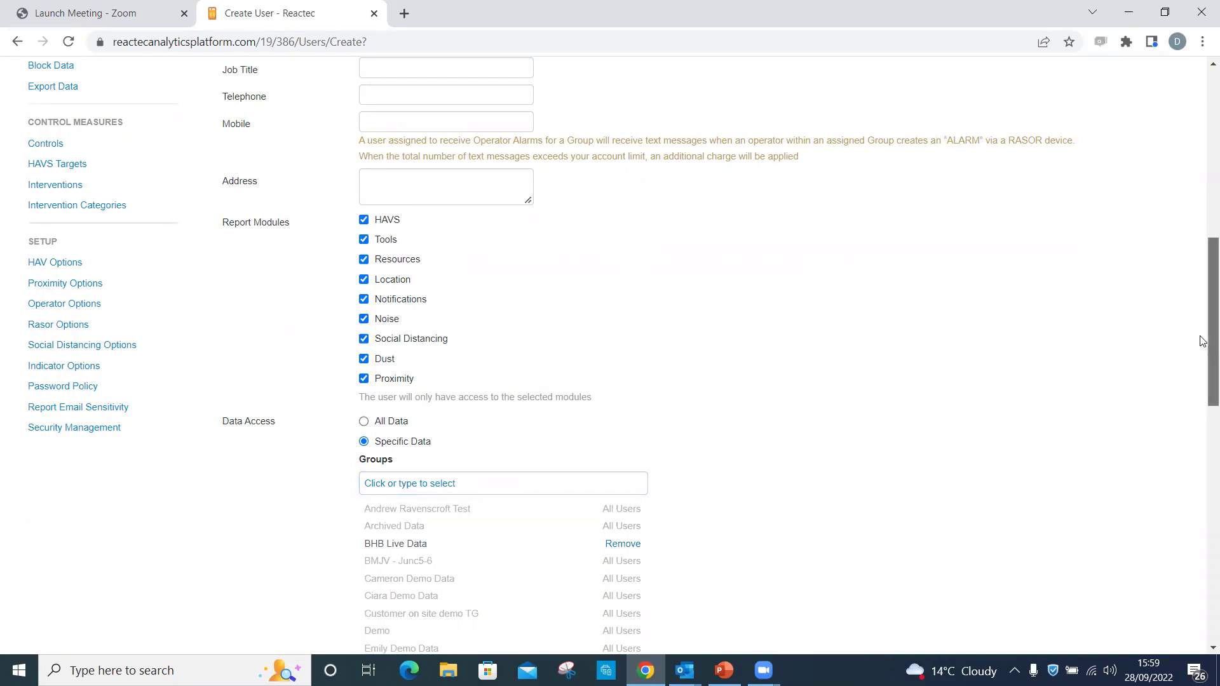
pyautogui.scroll(-4, 1206, 337)
pyautogui.scroll(-8, 1198, 443)
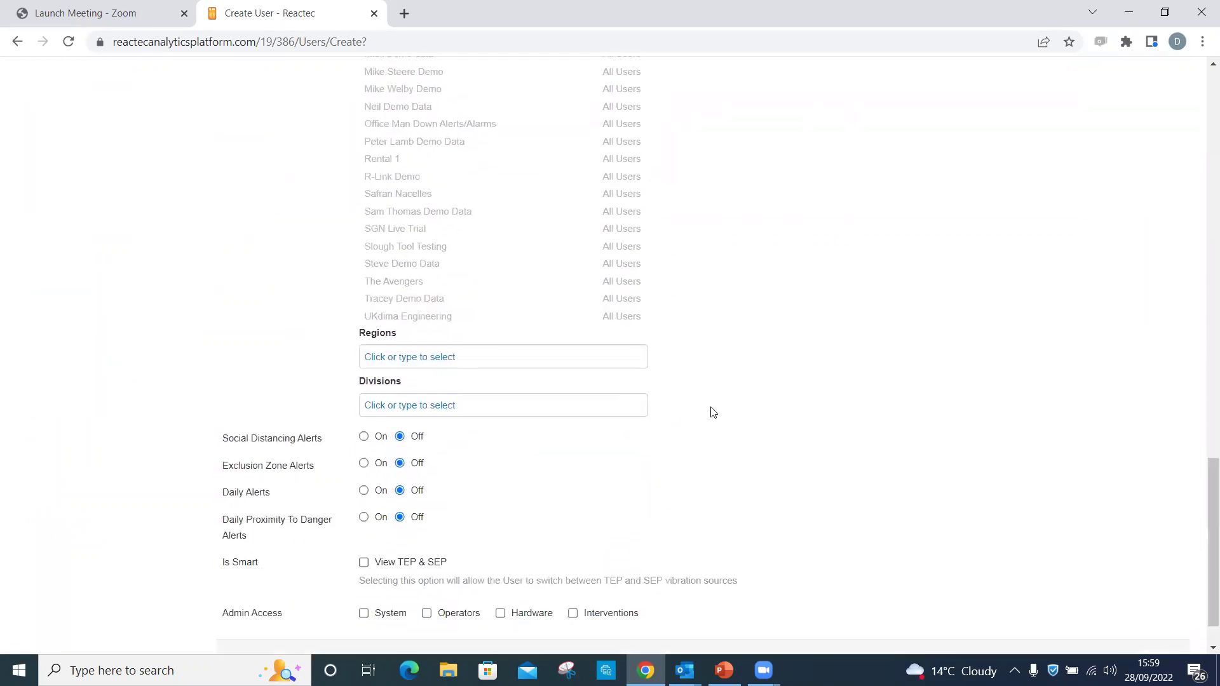
pyautogui.click(613, 366)
pyautogui.click(586, 384)
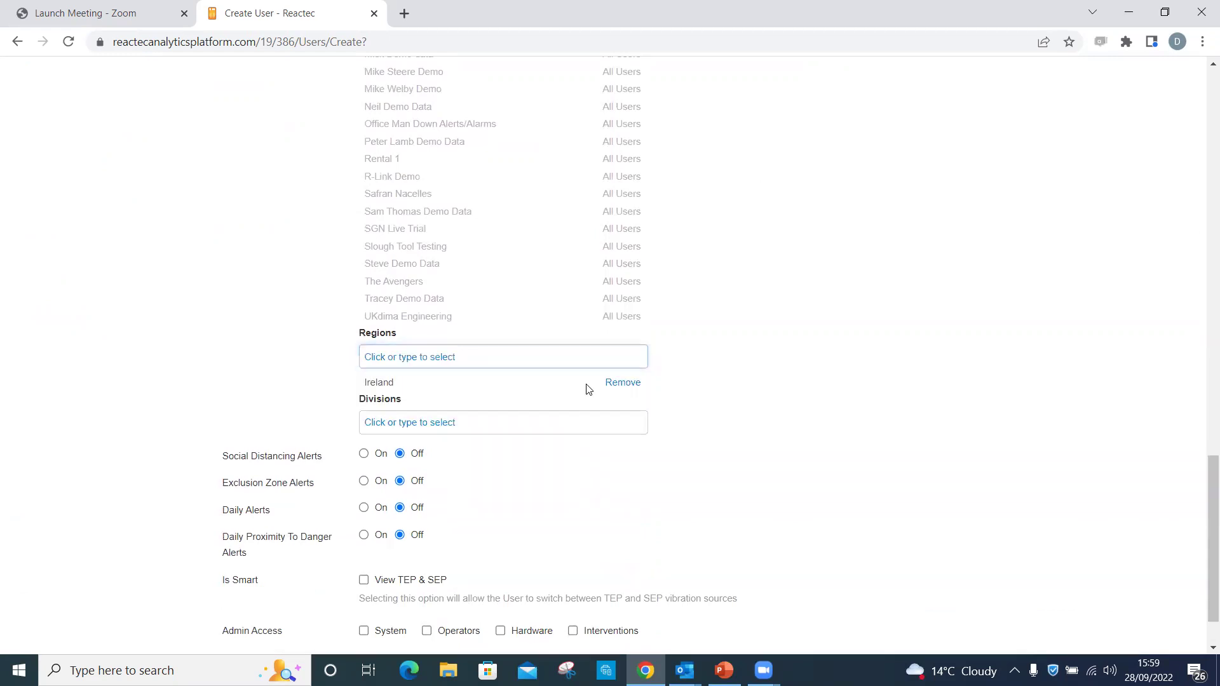
pyautogui.click(540, 423)
pyautogui.click(533, 448)
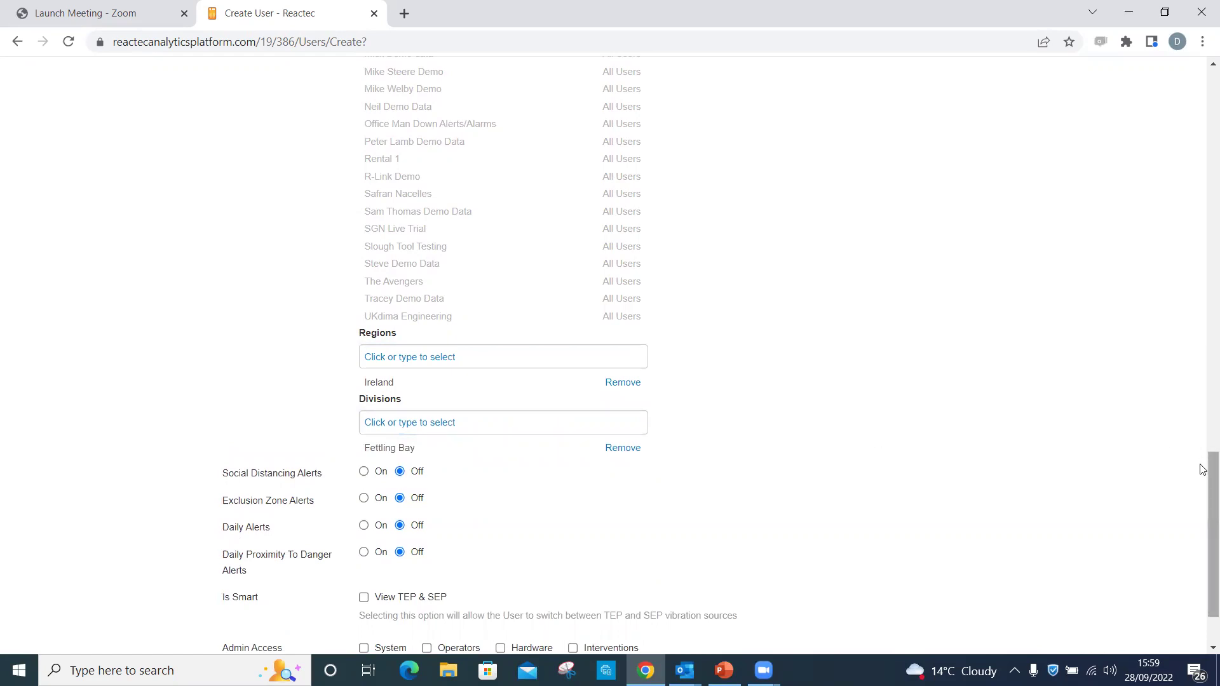
pyautogui.scroll(-2, 1203, 537)
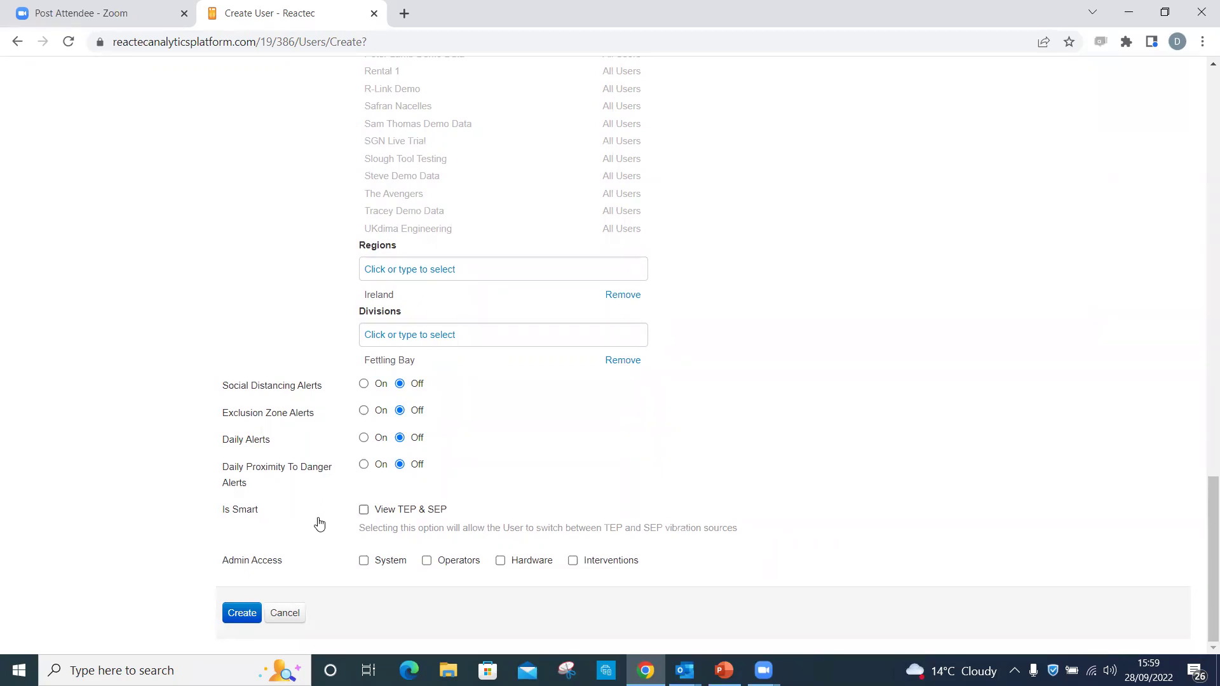
# Switch Daily Alerts On with EAV and ELV ticked, sent at 08:00.
pyautogui.click(363, 438)
pyautogui.click(363, 458)
pyautogui.click(406, 458)
pyautogui.click(463, 459)
pyautogui.scroll(-1, 469, 331)
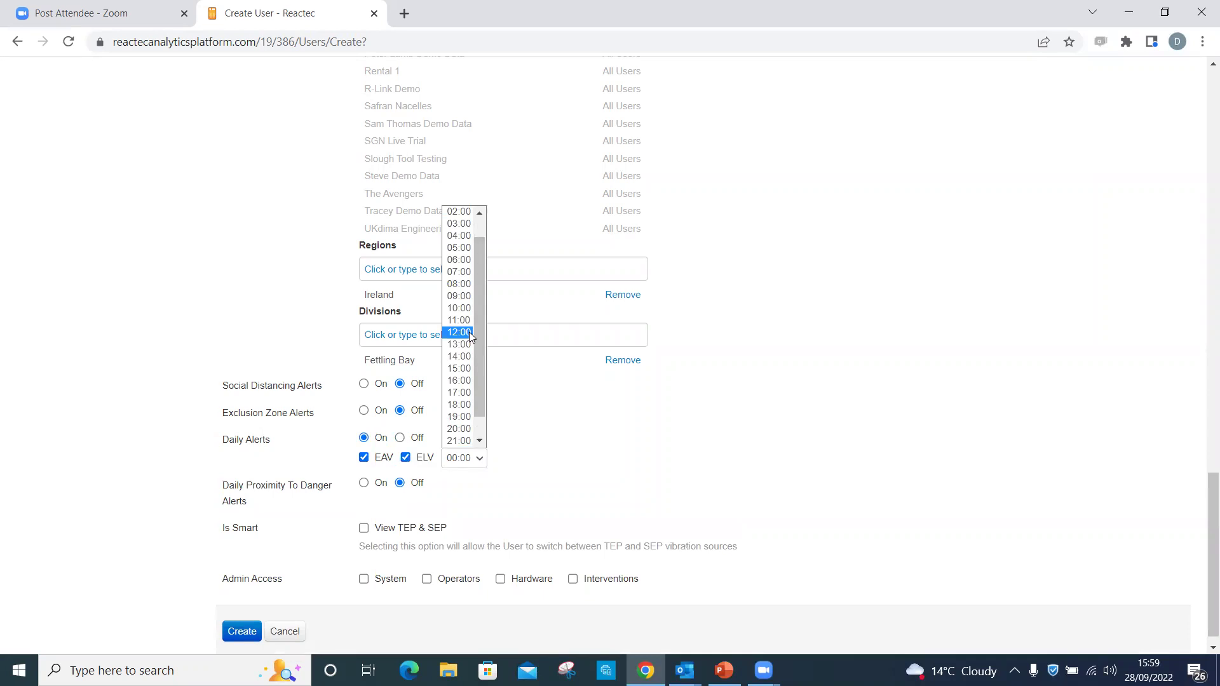
pyautogui.click(462, 284)
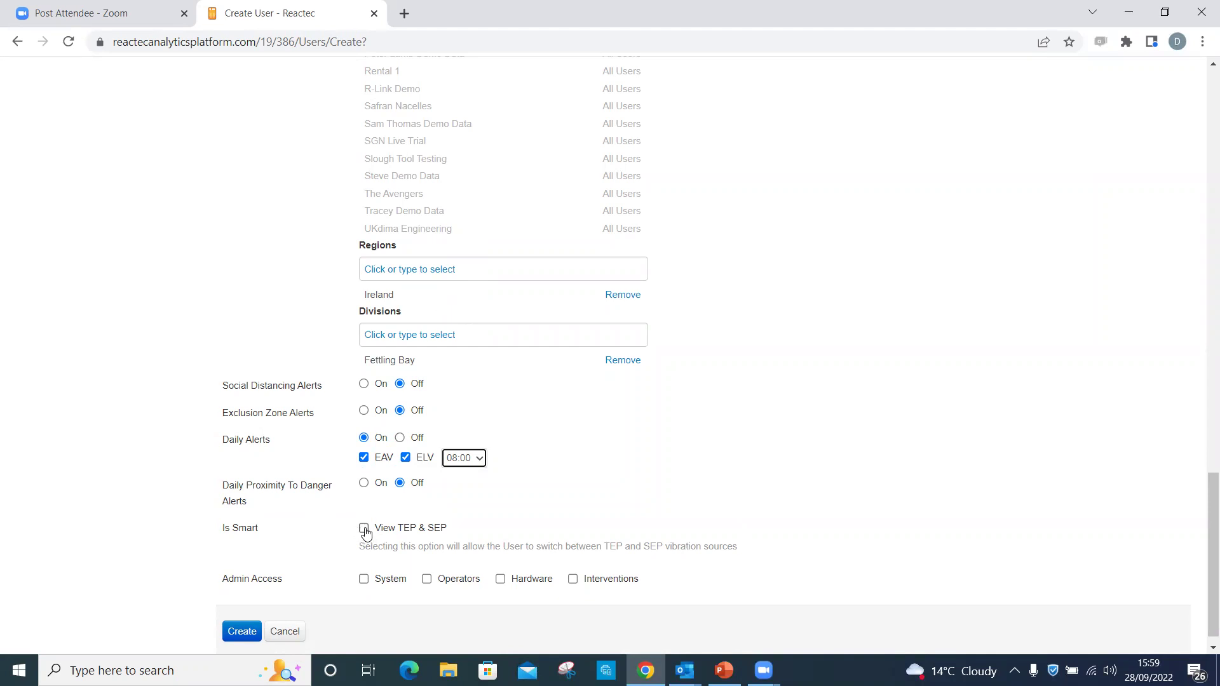
# Tick View TEP & SEP, and grant System, Operators and Hardware admin access.
pyautogui.click(365, 529)
pyautogui.click(365, 589)
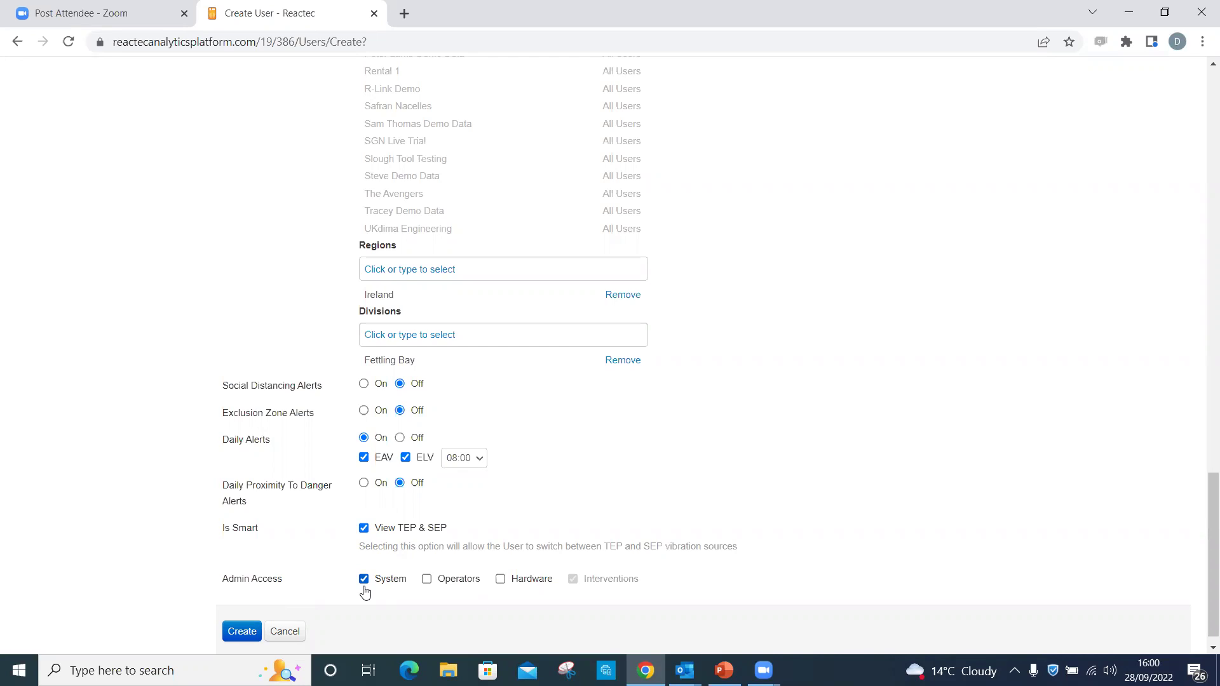
pyautogui.click(432, 582)
pyautogui.click(504, 586)
# Create the Group Administrator user and close the success banner.
pyautogui.moveTo(1203, 540); pyautogui.dragTo(1200, 614)
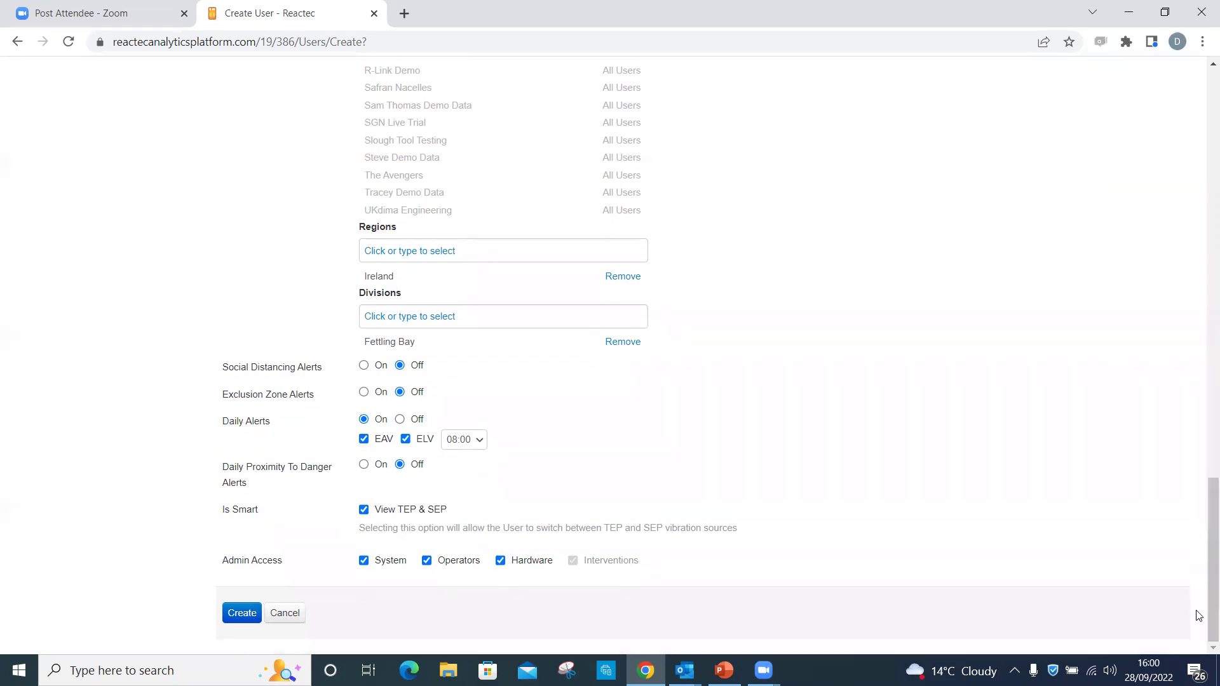
pyautogui.click(244, 614)
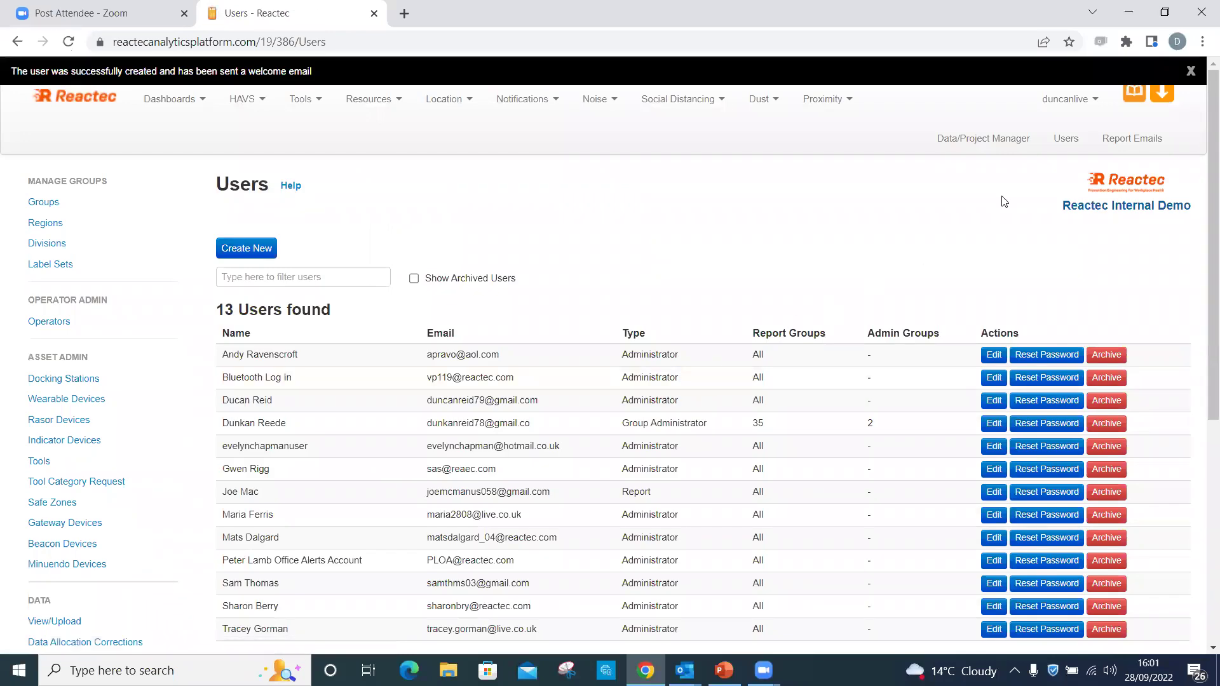
pyautogui.click(1191, 73)
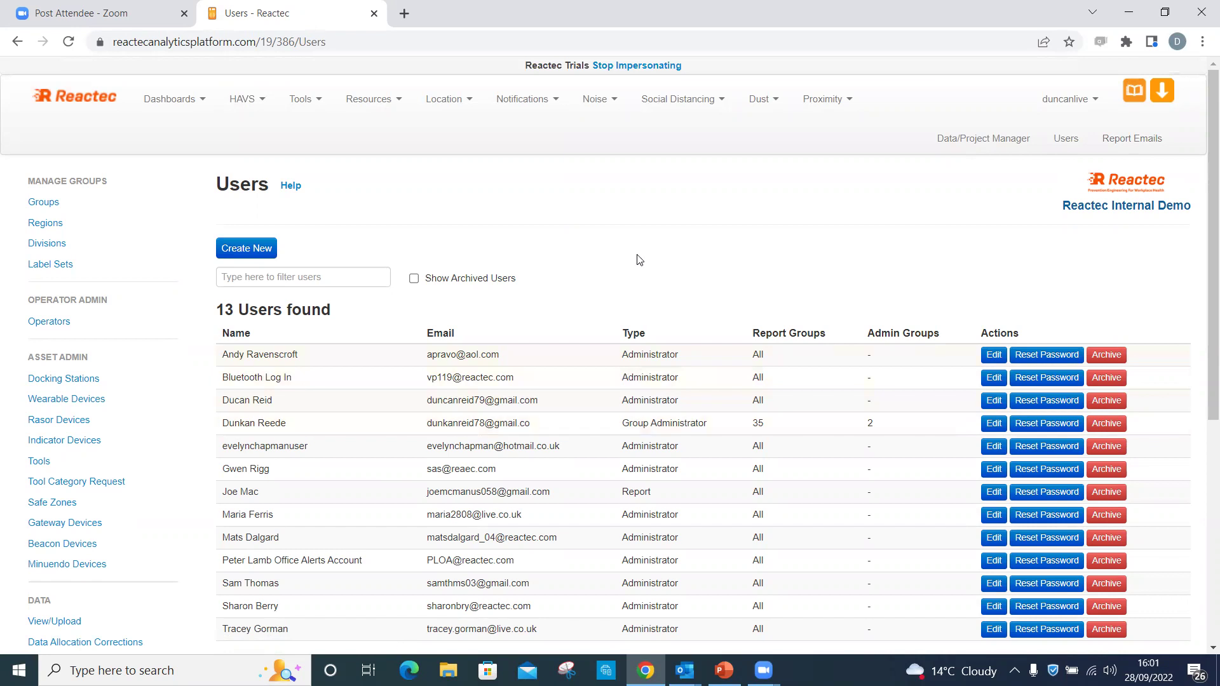